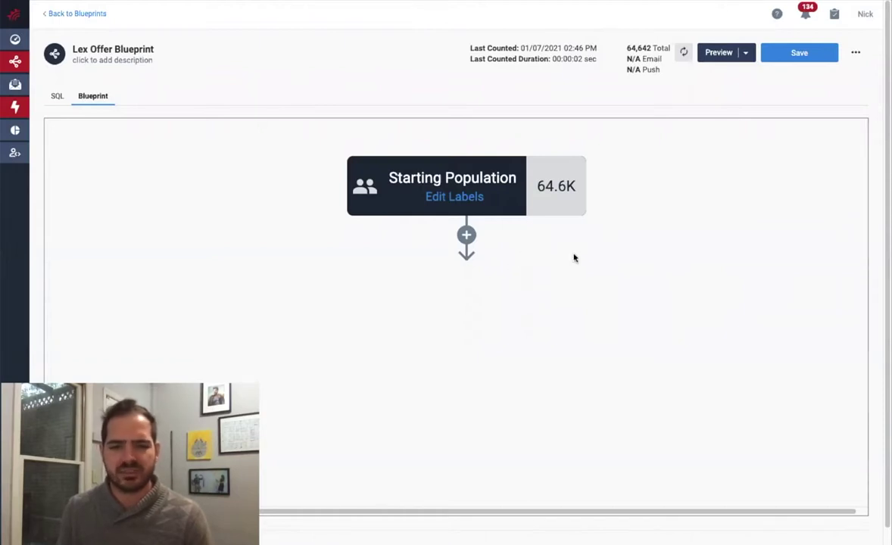
Step: Preview the blueprint's recipients and scroll across the recipient list
left_click_drag(597, 254, 583, 246)
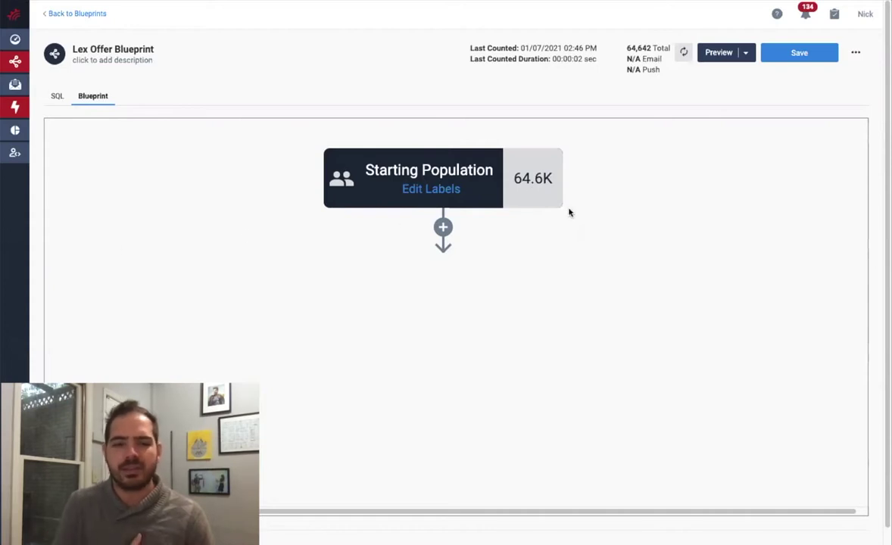
left_click(724, 53)
left_click(670, 73)
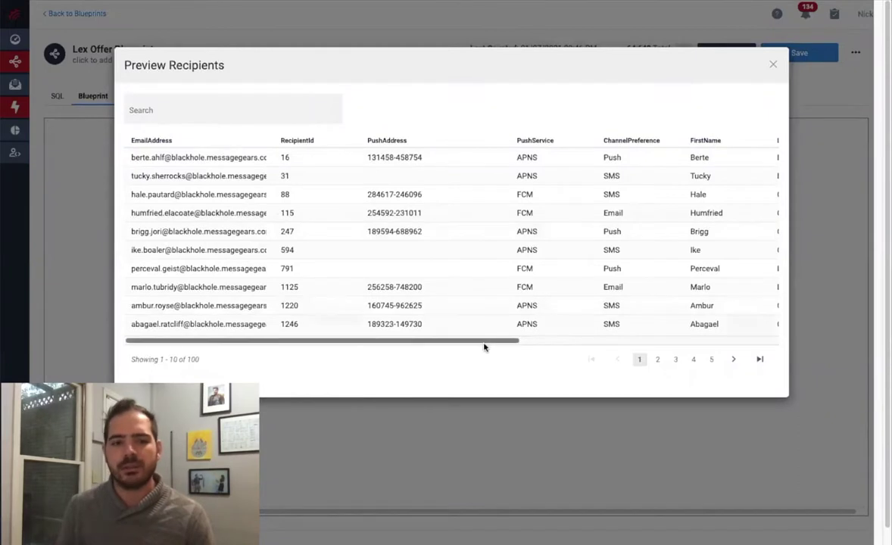
left_click_drag(484, 343, 746, 352)
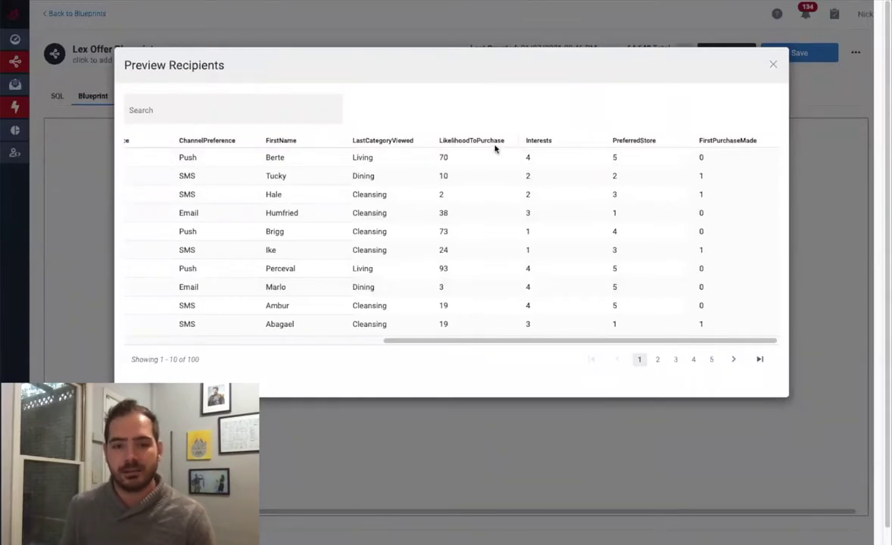
left_click(773, 66)
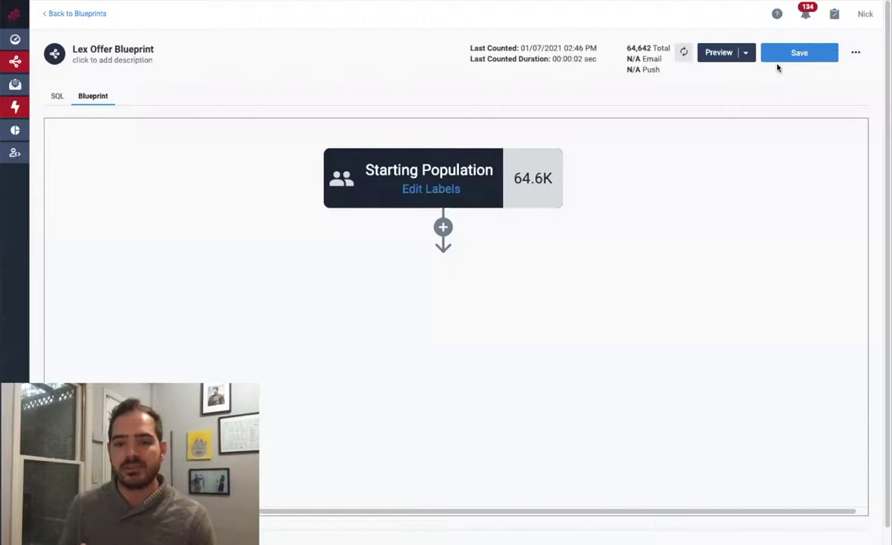
Step: Add a Purchase Made target under Starting Population with segment Yes: FirstPurchaseMade = 1
left_click(436, 228)
type("Purchase")
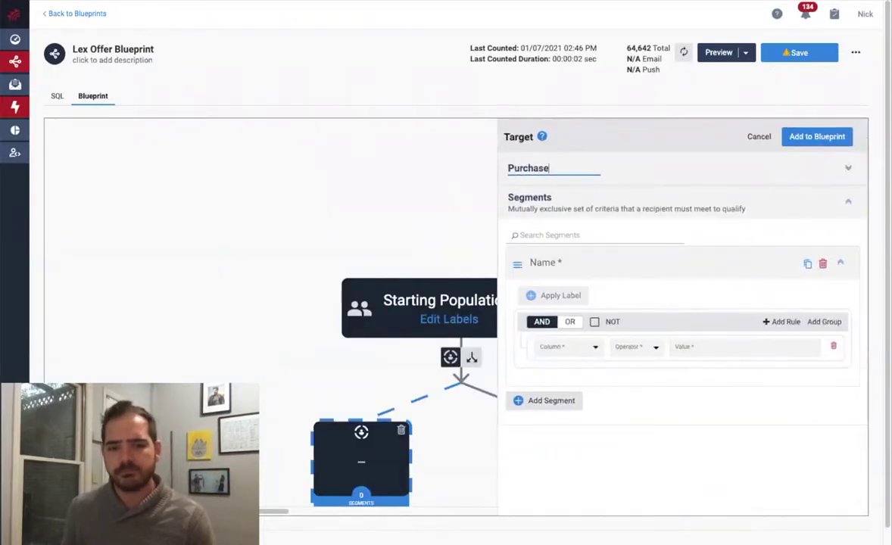
type(" Made")
left_click(564, 258)
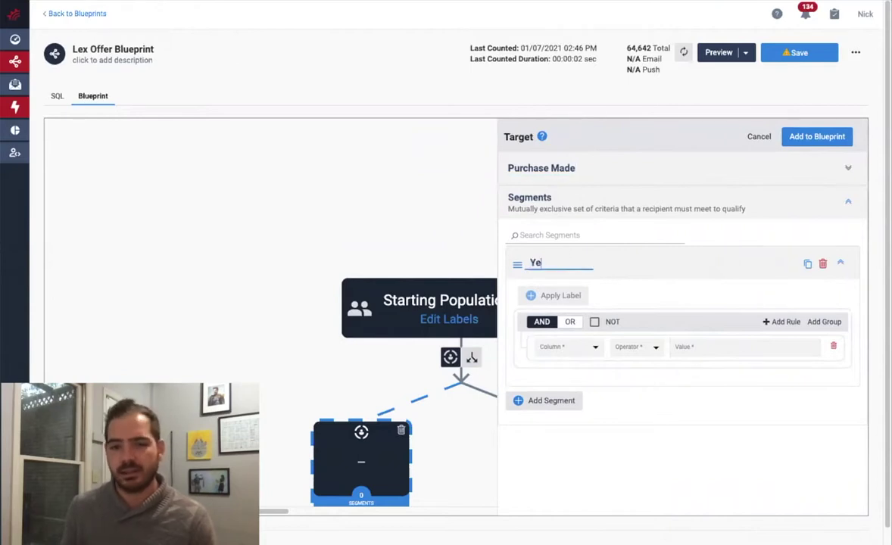
left_click(575, 347)
scroll(604, 409, "down", 3)
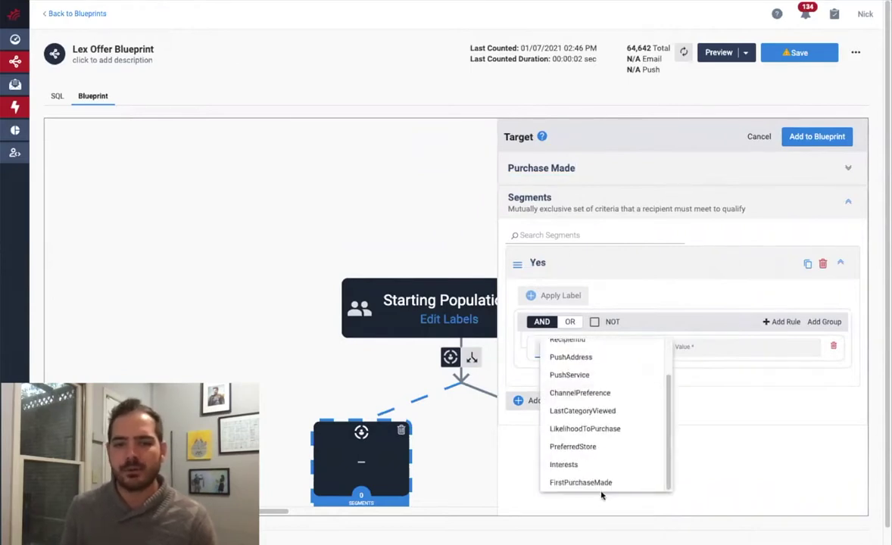
left_click(599, 484)
left_click(636, 347)
left_click(639, 359)
left_click(695, 347)
type("1")
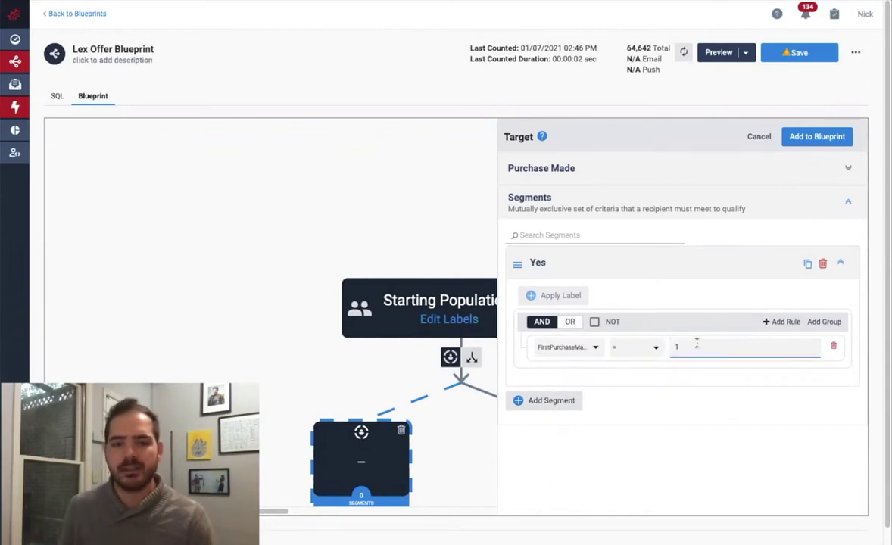
left_click(816, 137)
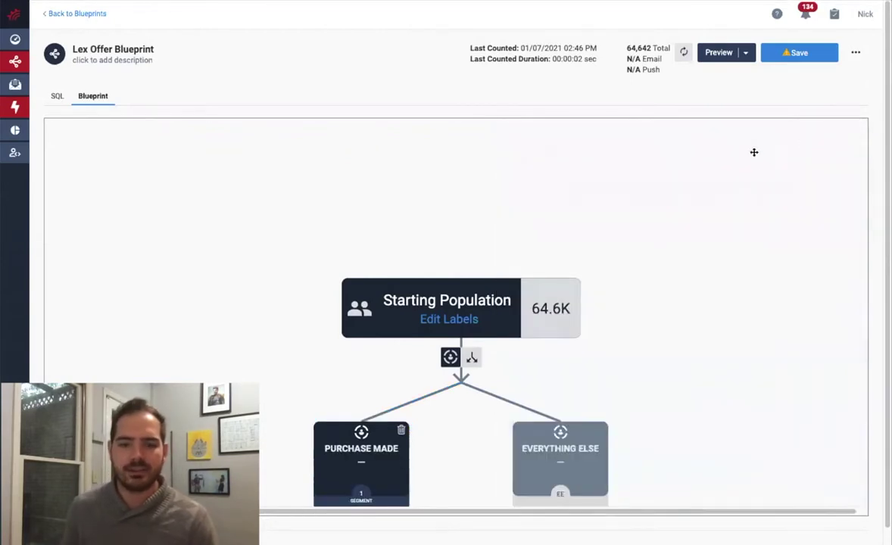
Step: Save the blueprint and recentre the tree to see Purchase Made 32.6K and Everything Else 32K
left_click(766, 55)
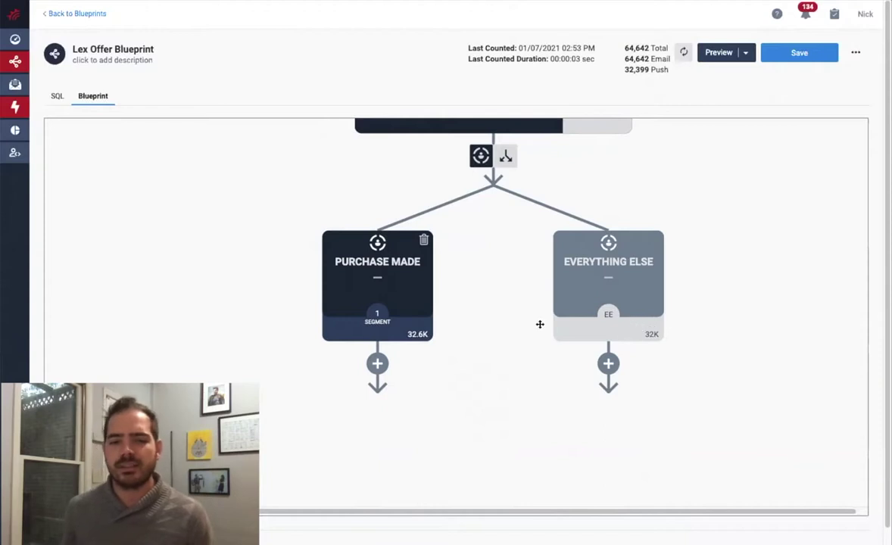
scroll(537, 324, "down", 3)
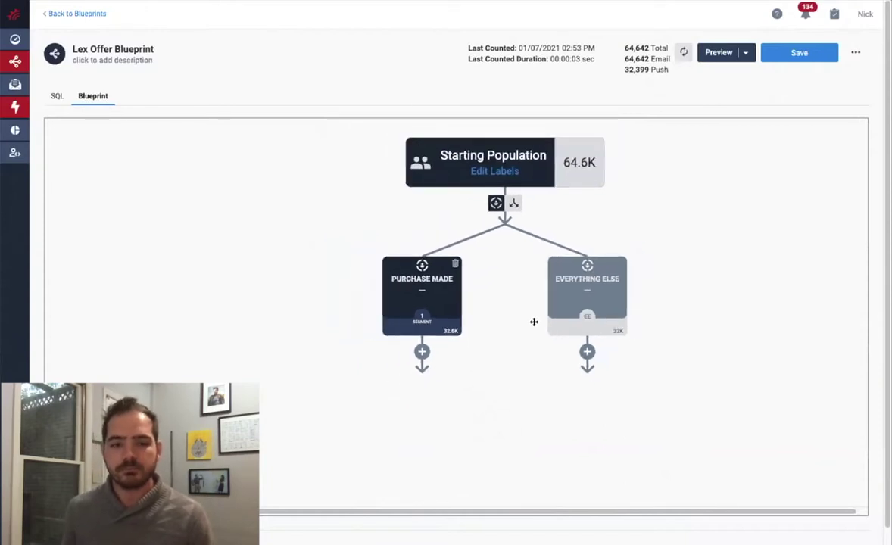
left_click_drag(534, 322, 522, 328)
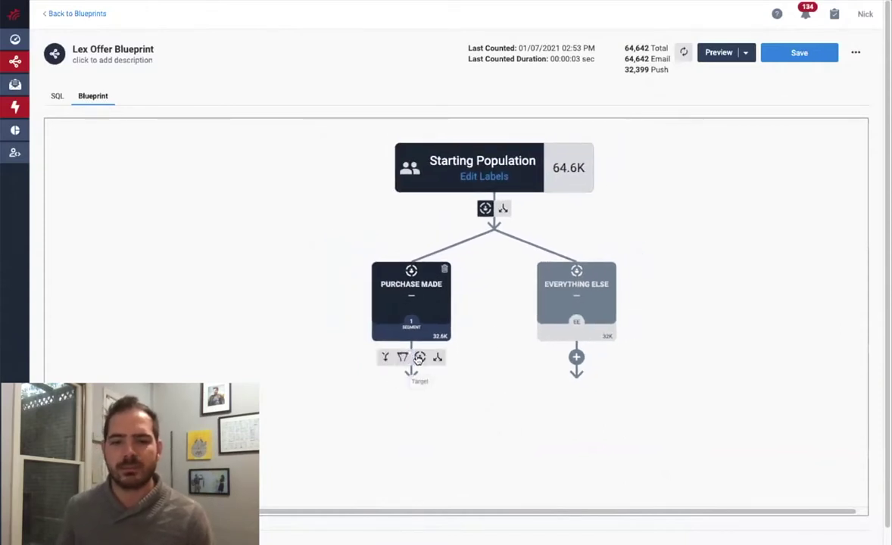
Step: Create a Purchase Status target under Purchase Made with segments named High and Medium
left_click(415, 356)
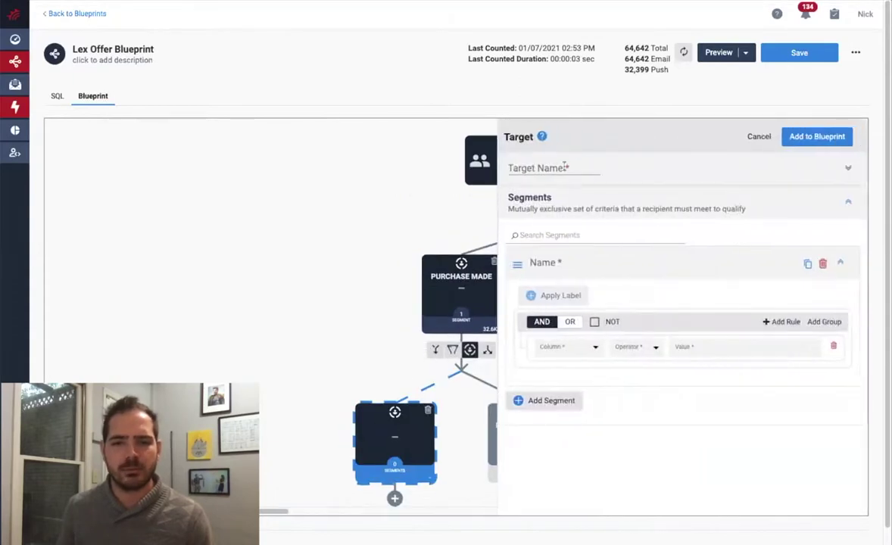
type("Purchase Status")
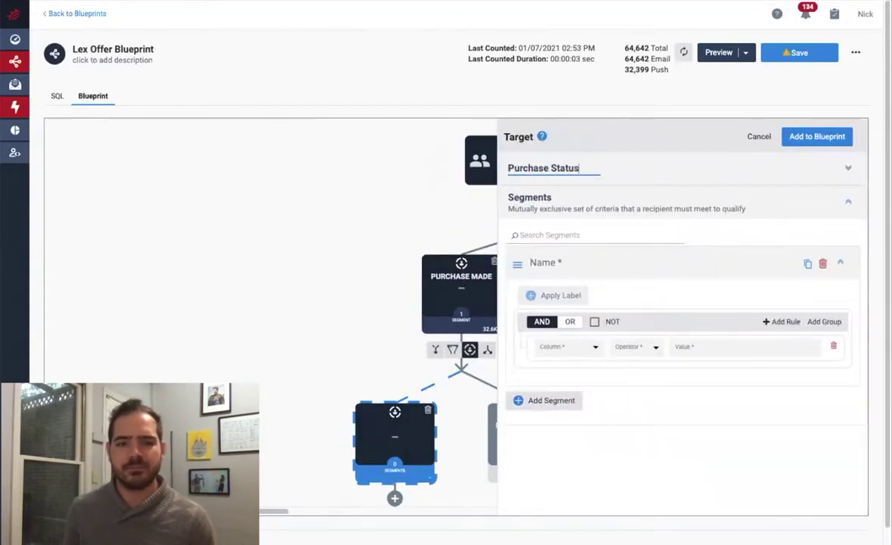
left_click(542, 262)
type("High")
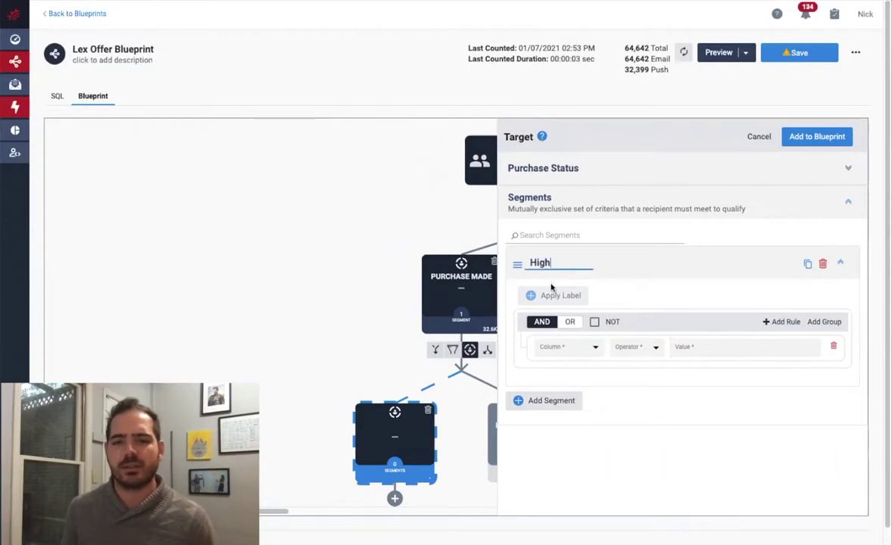
left_click(541, 401)
type("Medium")
scroll(560, 462, "down", 2)
Step: Set High to LikelihoodToPurchase > 90 and Medium to LikelihoodToPurchase > 50
left_click(561, 294)
left_click(595, 422)
left_click(603, 296)
left_click(636, 391)
left_click(694, 297)
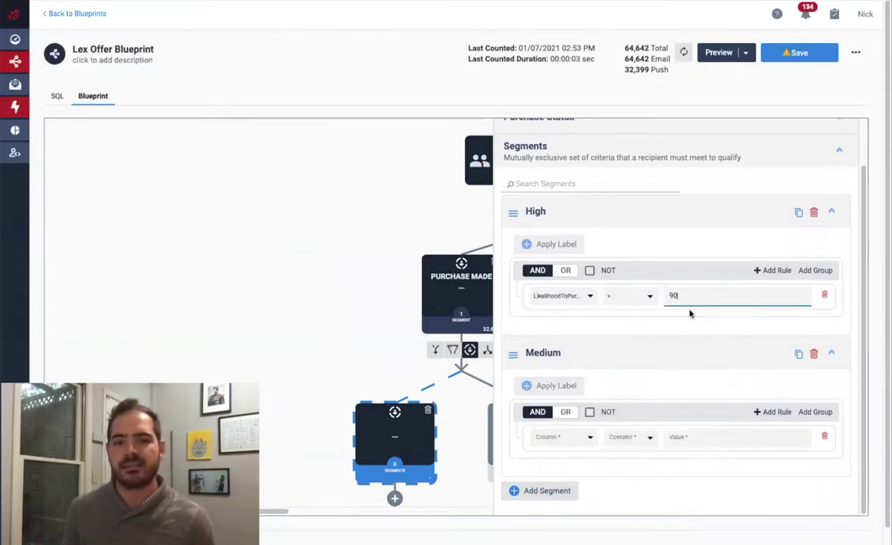
left_click(583, 437)
left_click(597, 420)
left_click(619, 439)
left_click(625, 386)
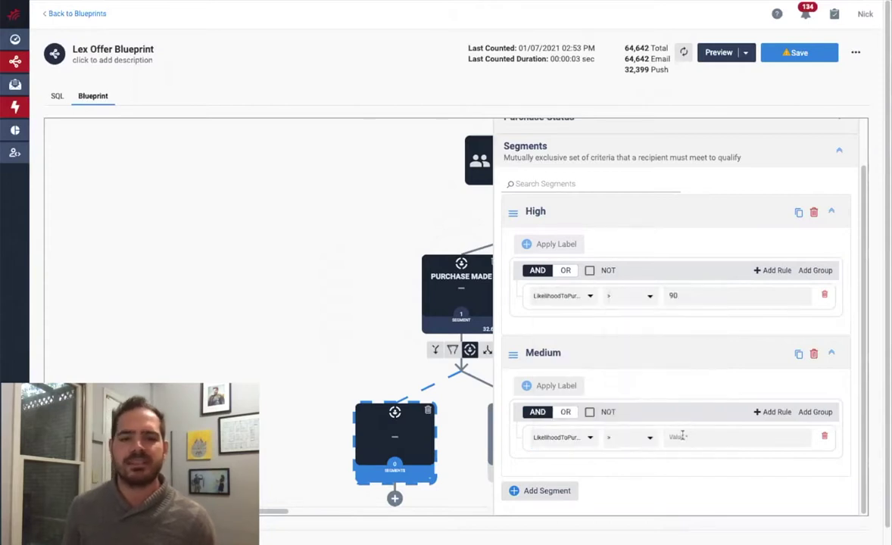
left_click(682, 437)
key("Tab")
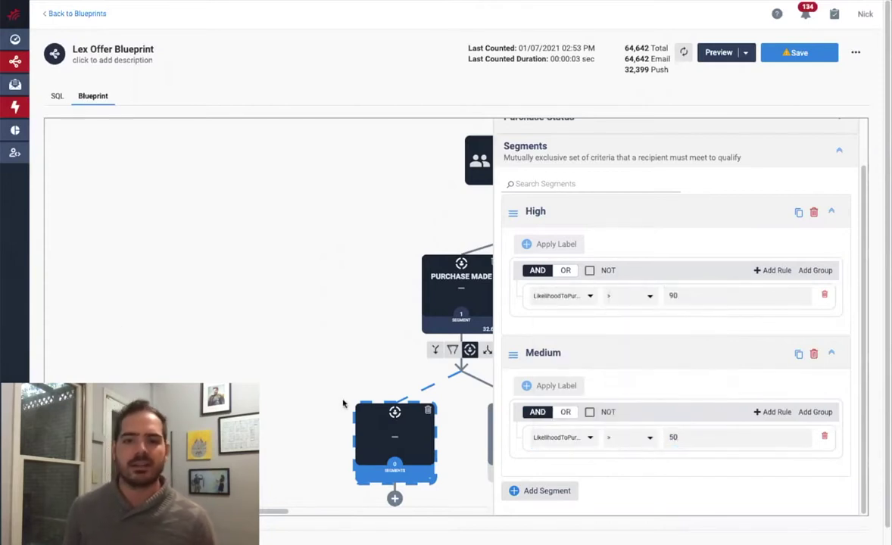
Step: Add a Low segment with LikelihoodToPurchase > 0 and add Purchase Status to the blueprint
left_click(539, 490)
type("Low")
scroll(573, 470, "down", 2)
left_click(582, 438)
left_click(591, 421)
left_click(623, 437)
left_click(610, 371)
left_click(705, 438)
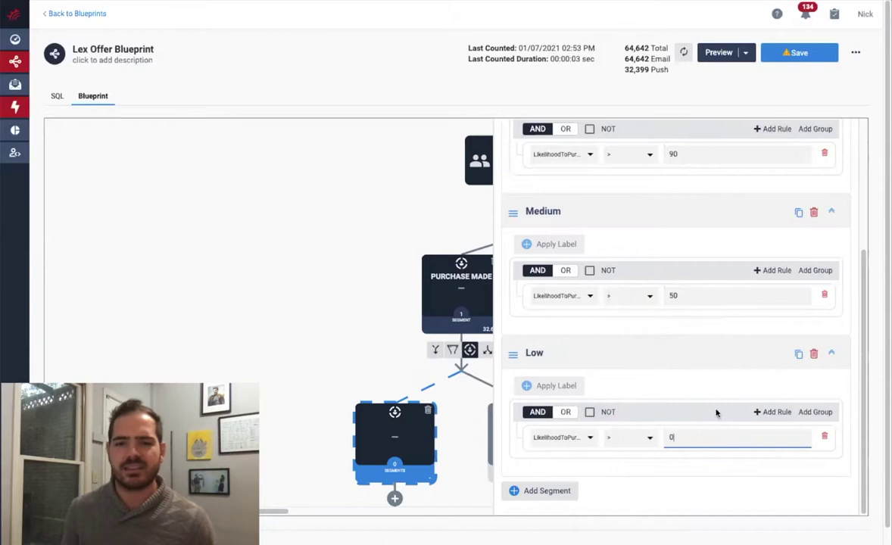
scroll(724, 356, "up", 5)
left_click(806, 137)
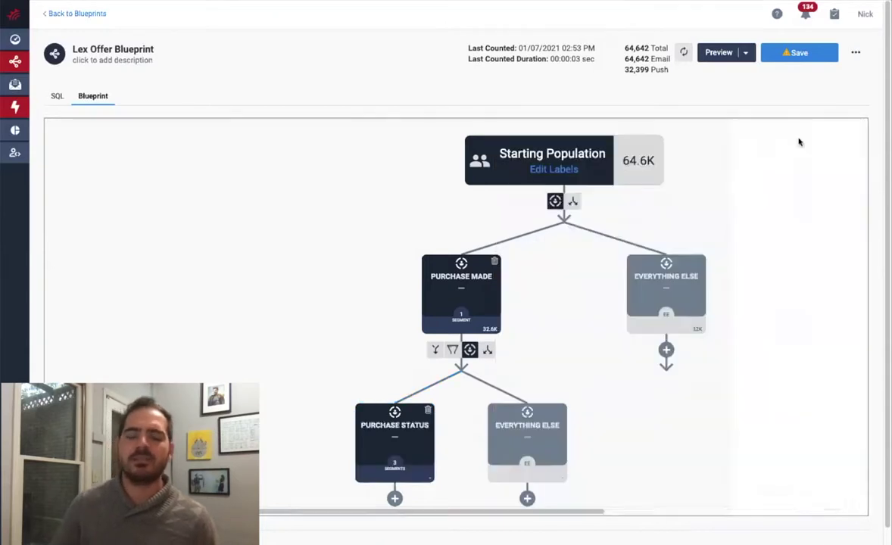
Step: Save the blueprint and review Purchase Status counts: High 3.1K, Medium 13K, Low 16.3K
left_click(796, 55)
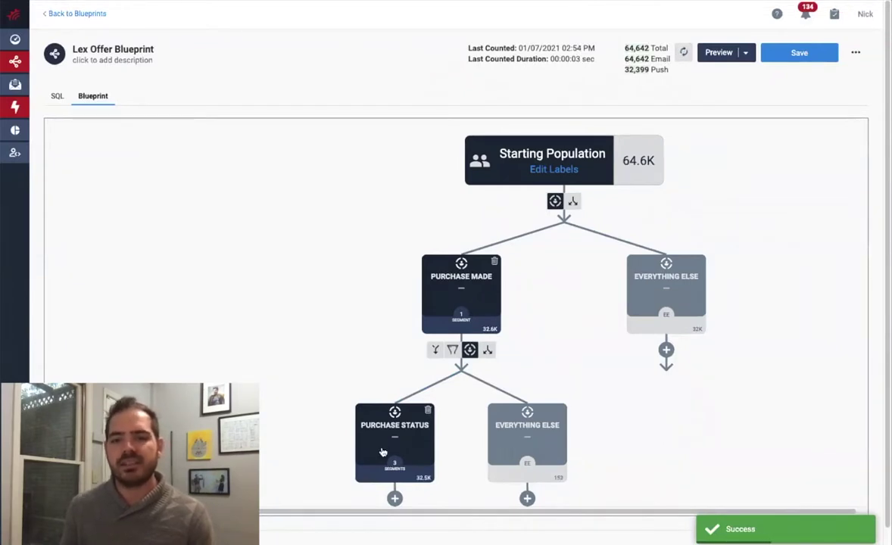
left_click(339, 394)
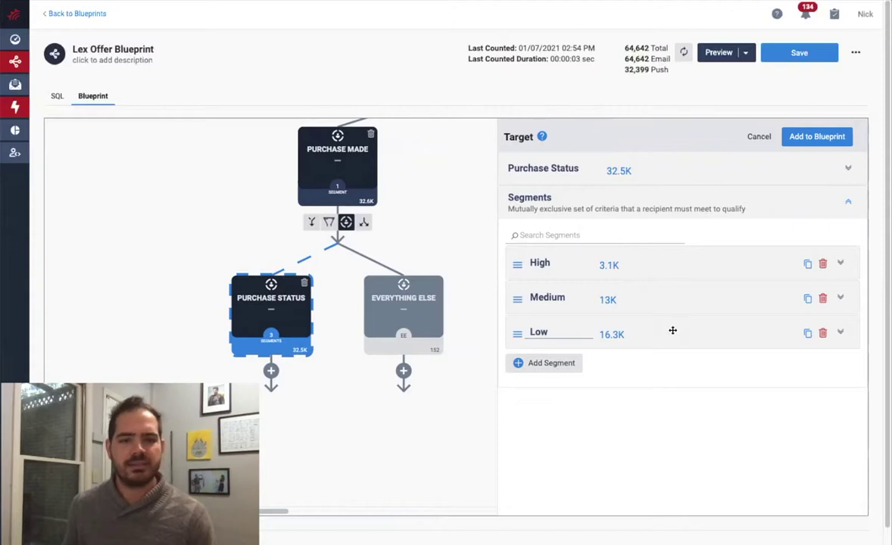
left_click(801, 141)
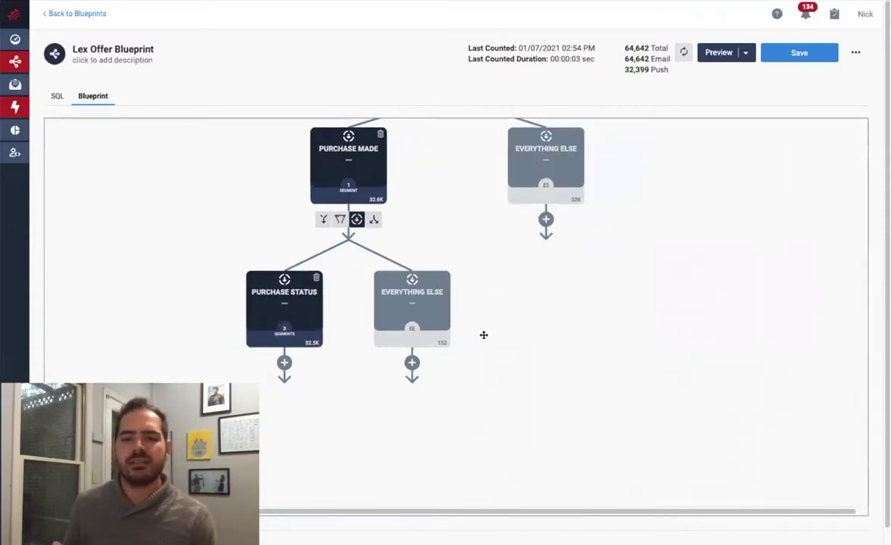
scroll(492, 376, "down", 3)
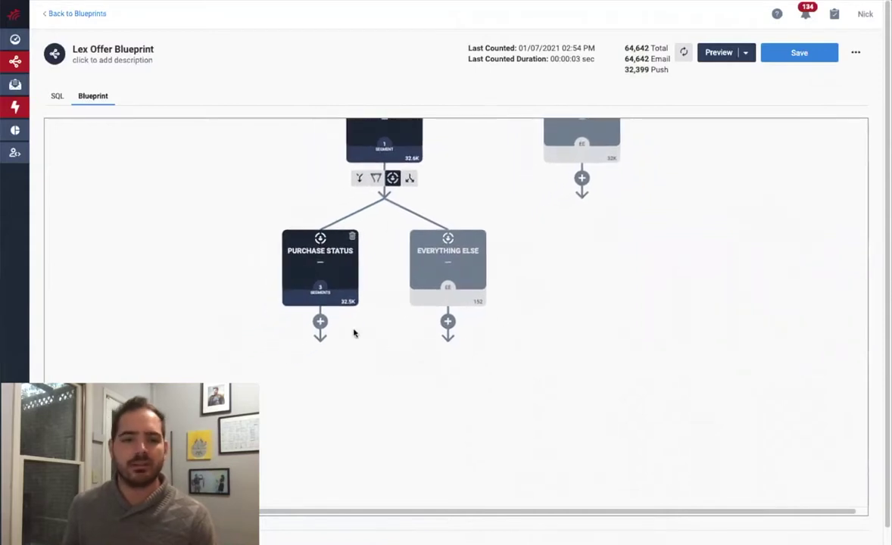
Step: Create a Marketable Audience filter under Purchase Status including only Medium and Low
left_click(319, 323)
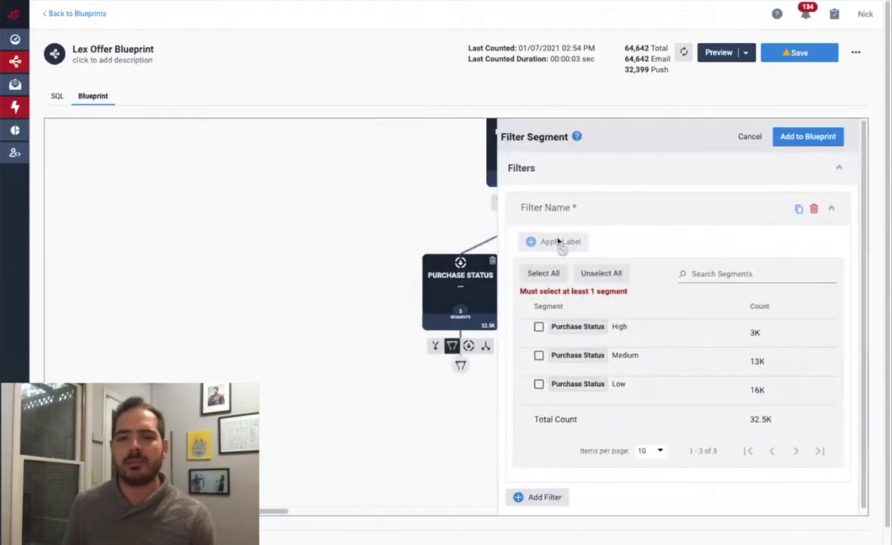
left_click(568, 207)
type("Marketable Audience")
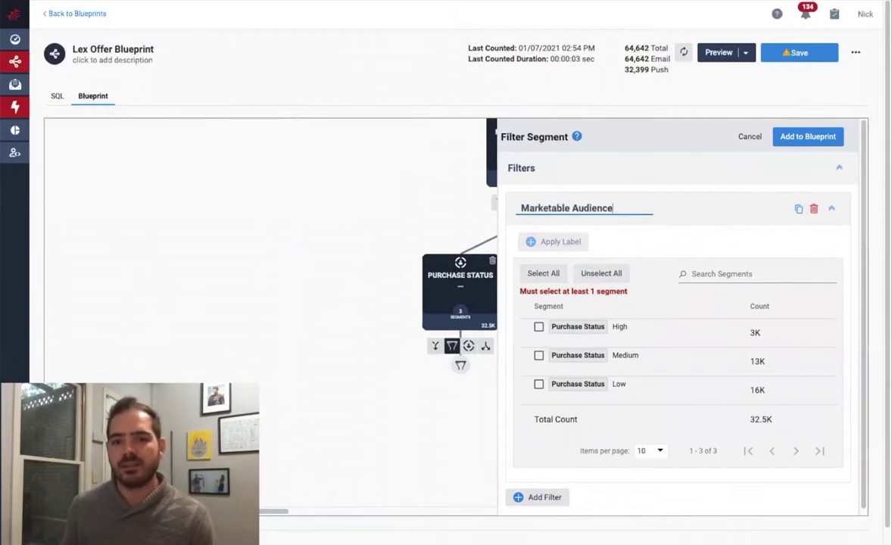
left_click(539, 355)
left_click(538, 384)
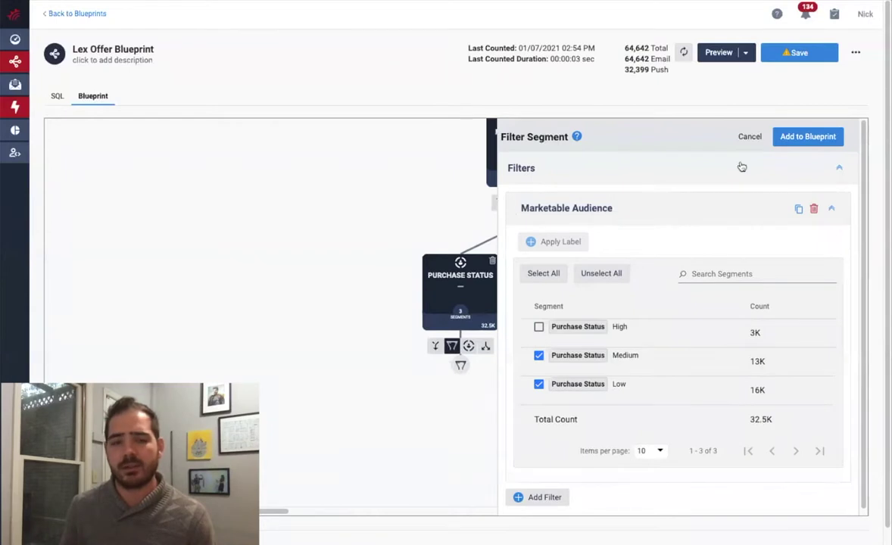
Step: Add the Marketable Audience filter to the blueprint and review the tree showing its 29.3K count
left_click(798, 139)
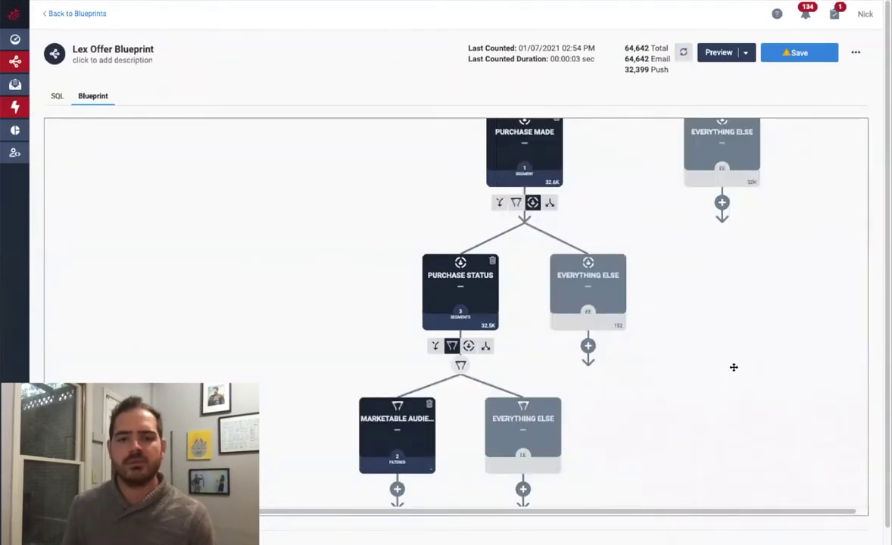
left_click_drag(734, 367, 731, 273)
scroll(573, 285, "down", 2)
scroll(416, 350, "up", 3)
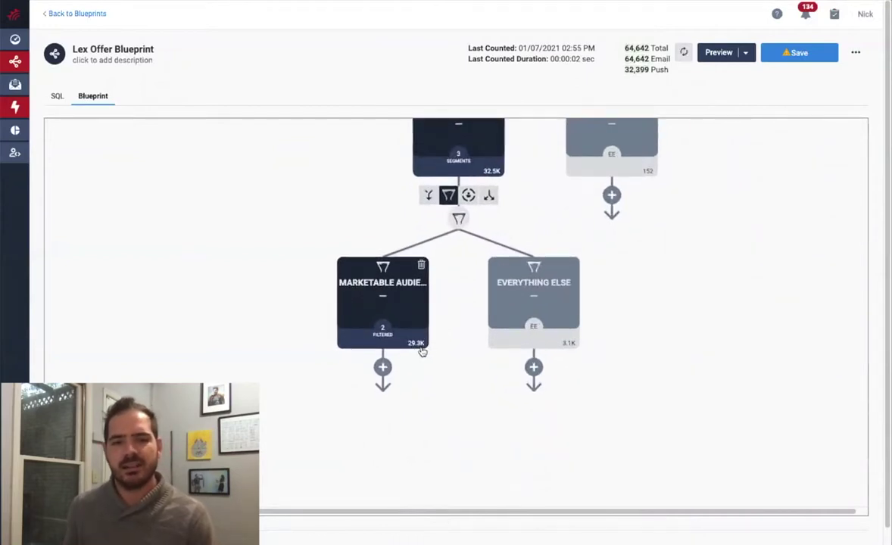
scroll(476, 335, "down", 2)
left_click_drag(682, 274, 536, 362)
scroll(563, 323, "down", 1)
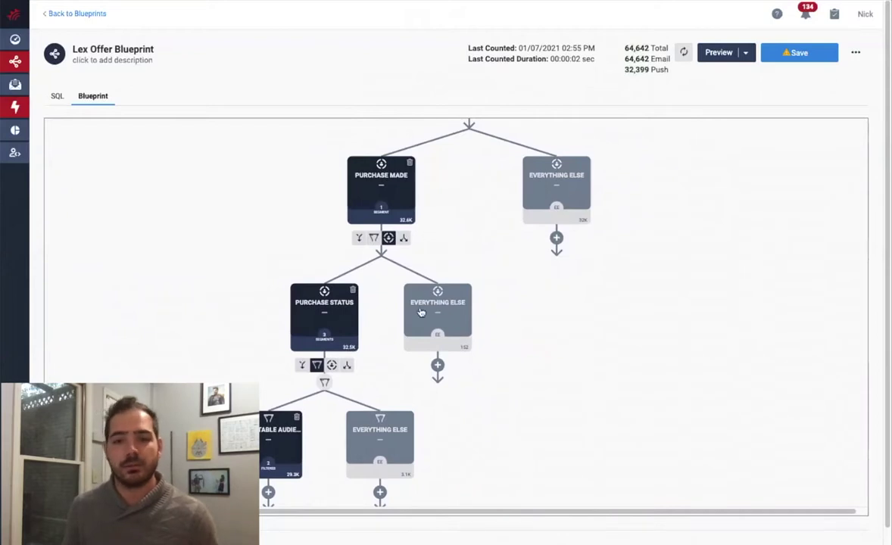
scroll(525, 329, "up", 2)
scroll(488, 200, "up", 1)
Step: Rename the top-level Everything Else branch to Never Purchased
left_click(532, 231)
left_click(557, 168)
key("ctrl+a")
type("Never")
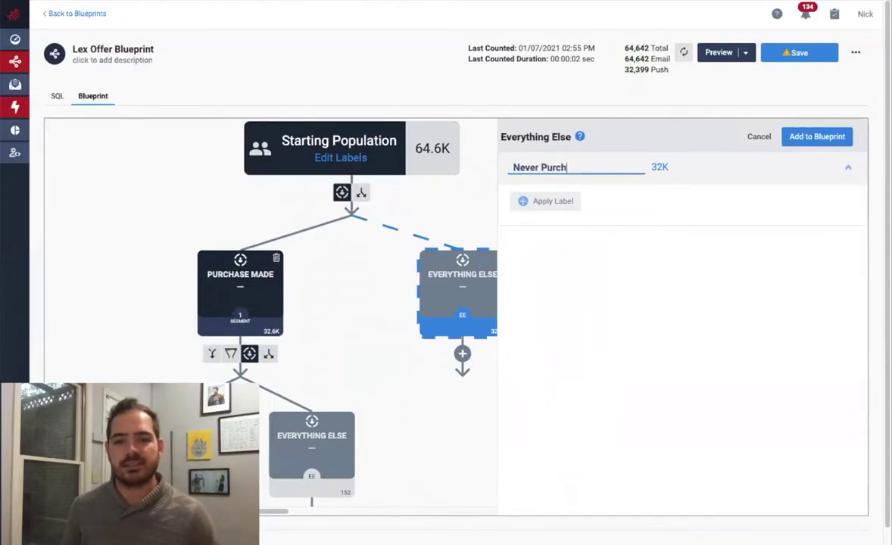
left_click(813, 140)
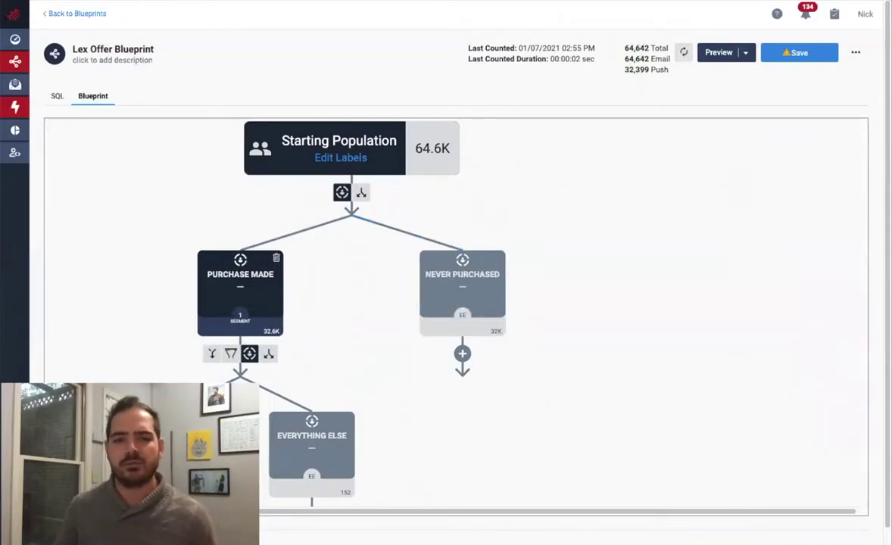
Step: Split Never Purchased into three groups at 80, 10 and 10 percent
left_click(489, 353)
left_click(530, 223)
left_click(534, 292)
left_click(536, 324)
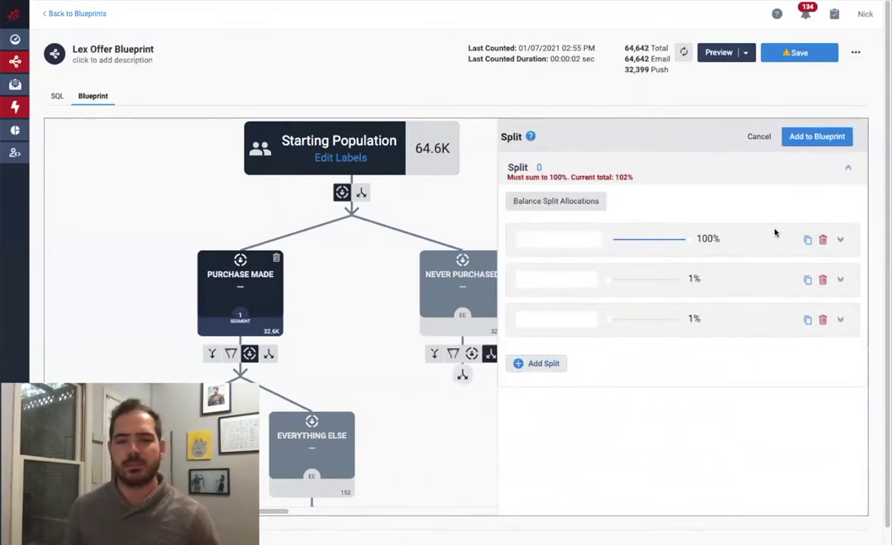
left_click(703, 239)
left_click(705, 243)
left_click(696, 319)
type("00")
key("BackSpace")
left_click(694, 399)
type("0")
left_click(575, 234)
Step: Name the split groups A, B and C and add the split to the blueprint
type("A")
left_click(579, 317)
type("B")
left_click(545, 399)
type("C")
left_click(798, 141)
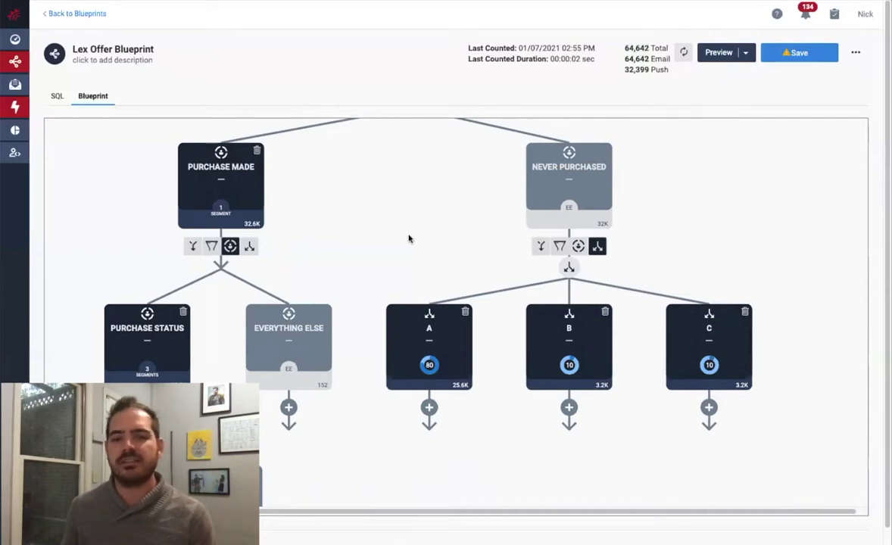
Step: Add an Offer label on Starting Population and save the blueprint
scroll(409, 236, "down", 3)
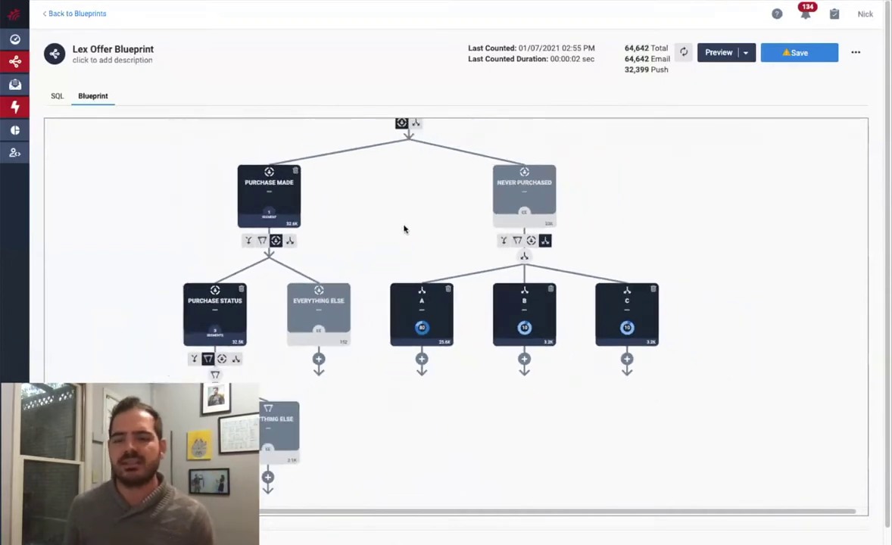
left_click_drag(432, 239, 455, 277)
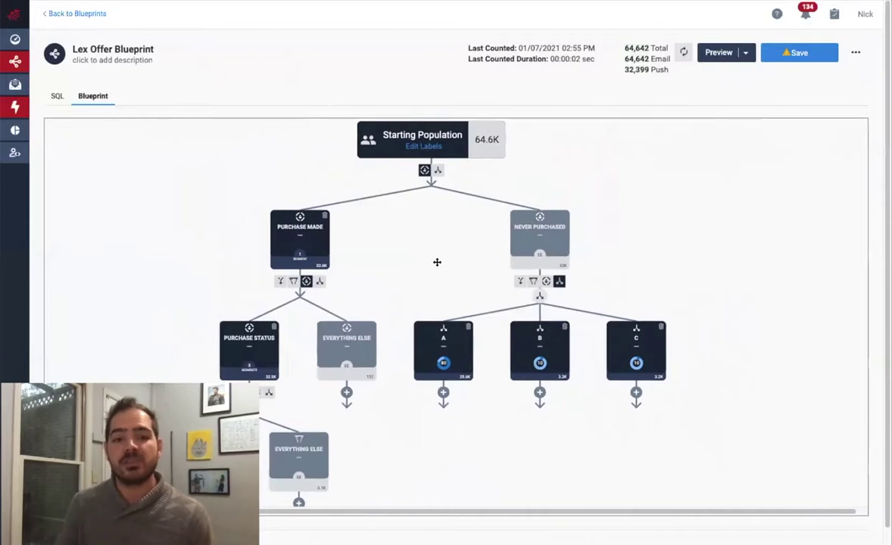
left_click_drag(437, 262, 462, 267)
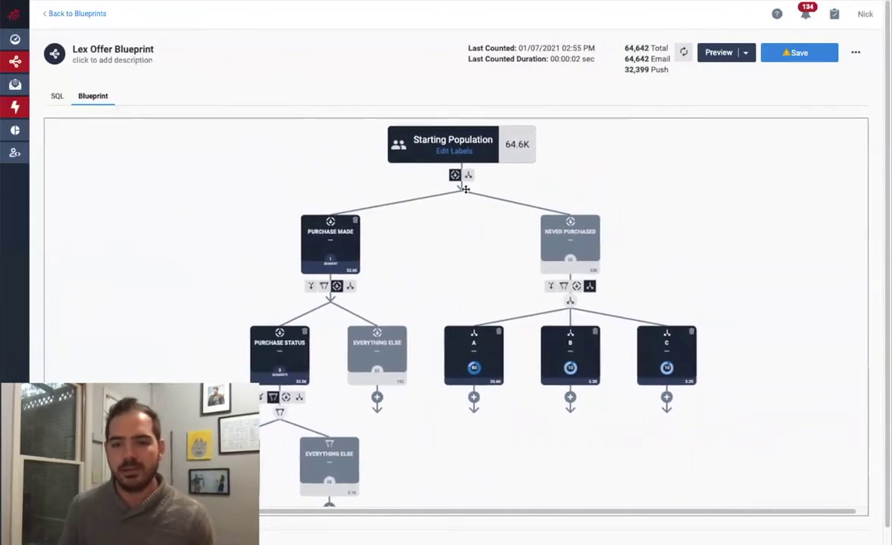
left_click(458, 151)
left_click(564, 168)
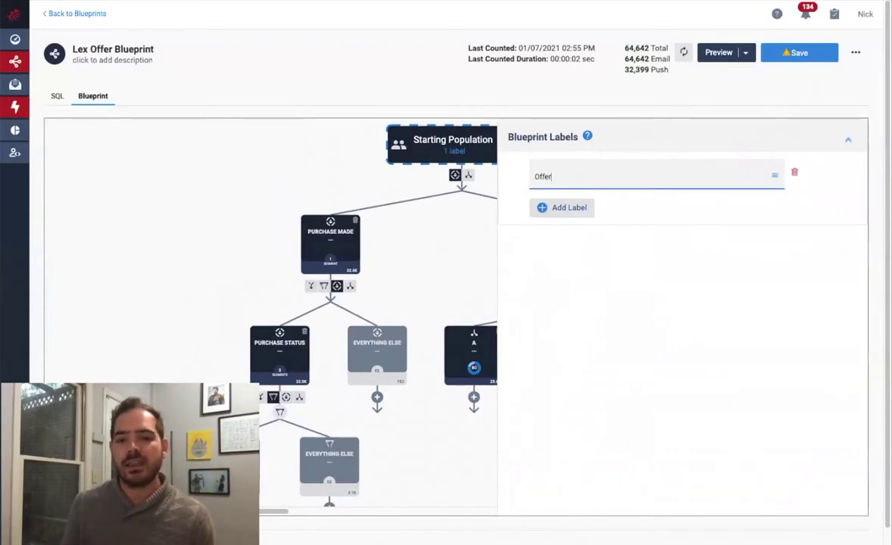
left_click(798, 52)
left_click_drag(462, 259, 519, 185)
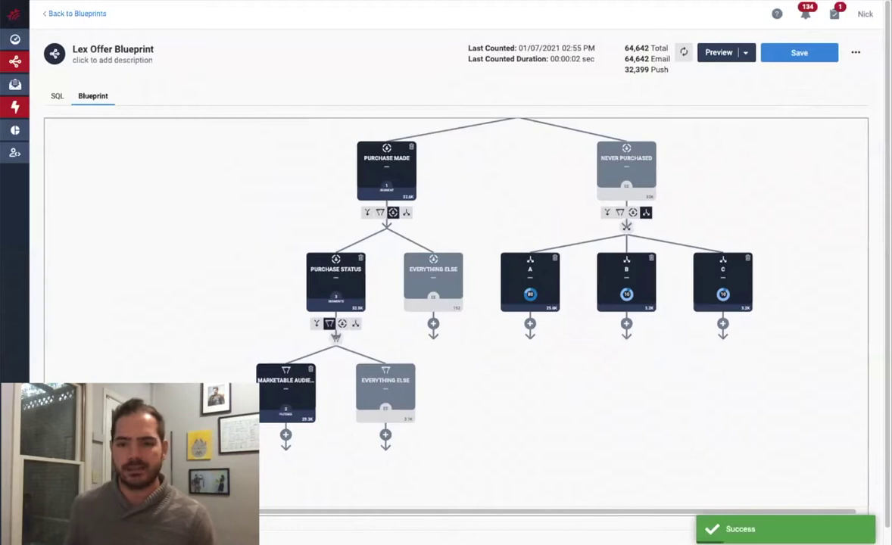
Step: Apply the Offer label key to Purchase Status and its Low segment, then save the blueprint
left_click(341, 292)
left_click(823, 342)
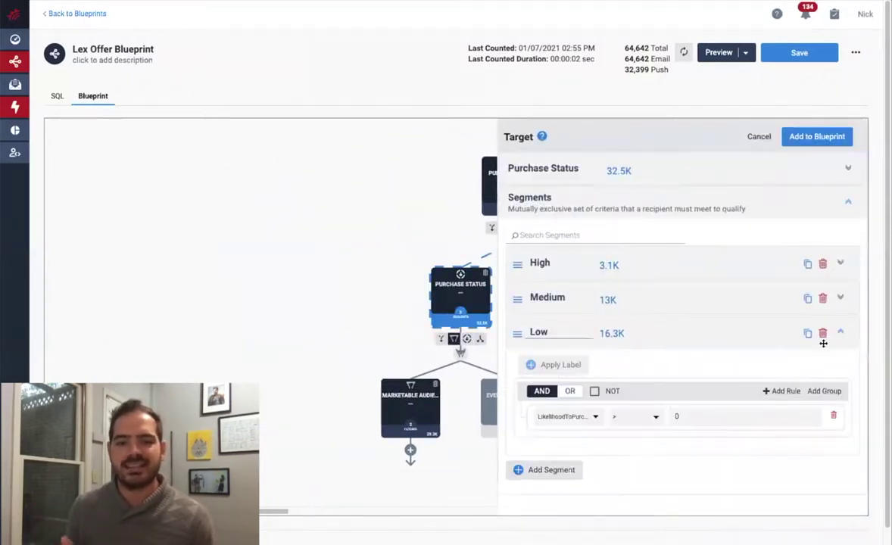
left_click(598, 182)
left_click(561, 199)
left_click(562, 206)
left_click(560, 214)
left_click(556, 432)
left_click(556, 431)
left_click(534, 444)
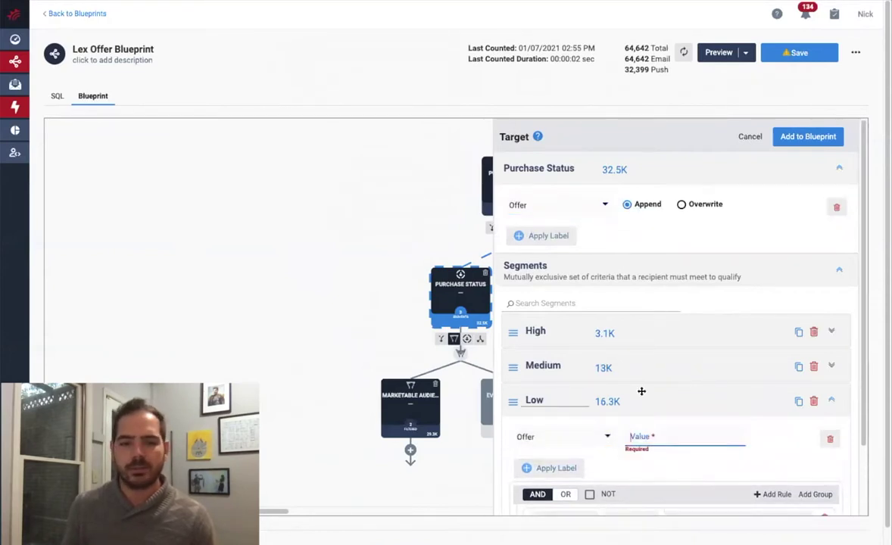
left_click(808, 136)
left_click(799, 53)
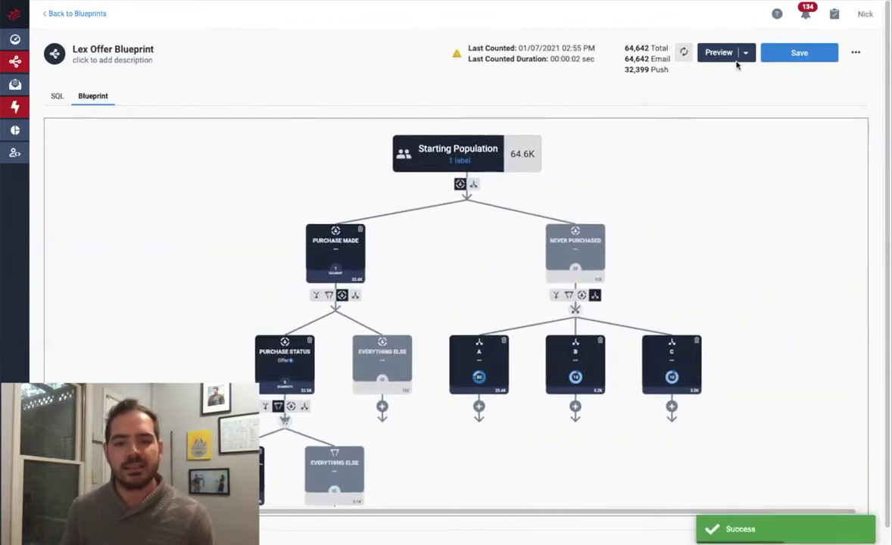
Step: Preview the blueprint's recipients and check the values in the Offer column
left_click(745, 53)
left_click(730, 78)
left_click_drag(412, 342, 700, 345)
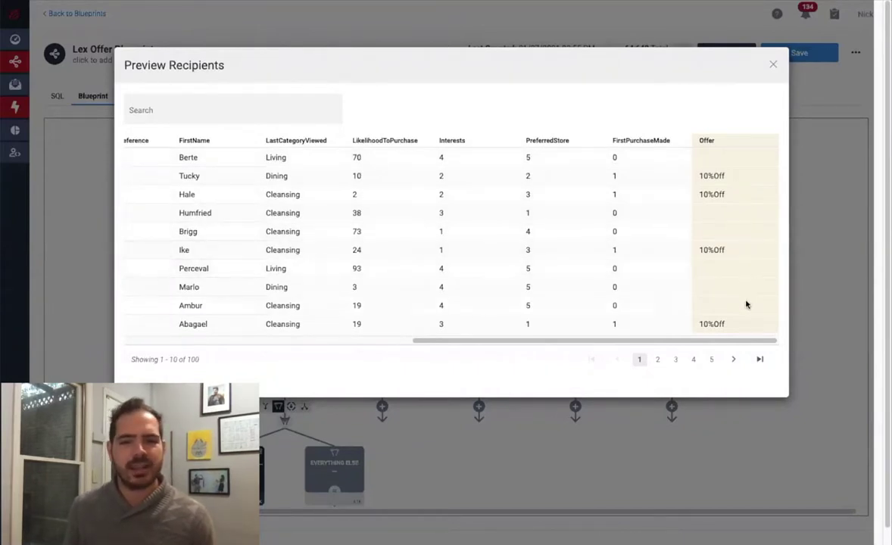
left_click(772, 65)
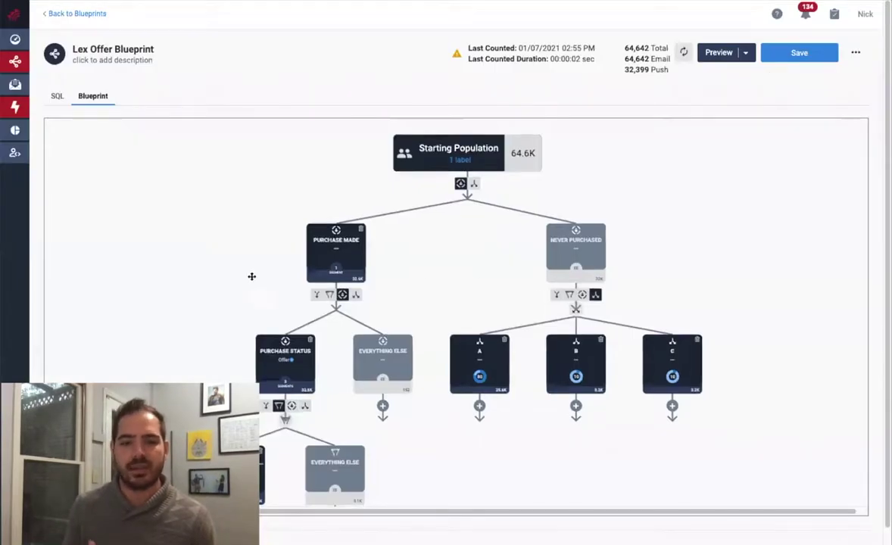
Step: Open the Lex Offer Activation campaign from the External campaigns list
mouse_move(16, 98)
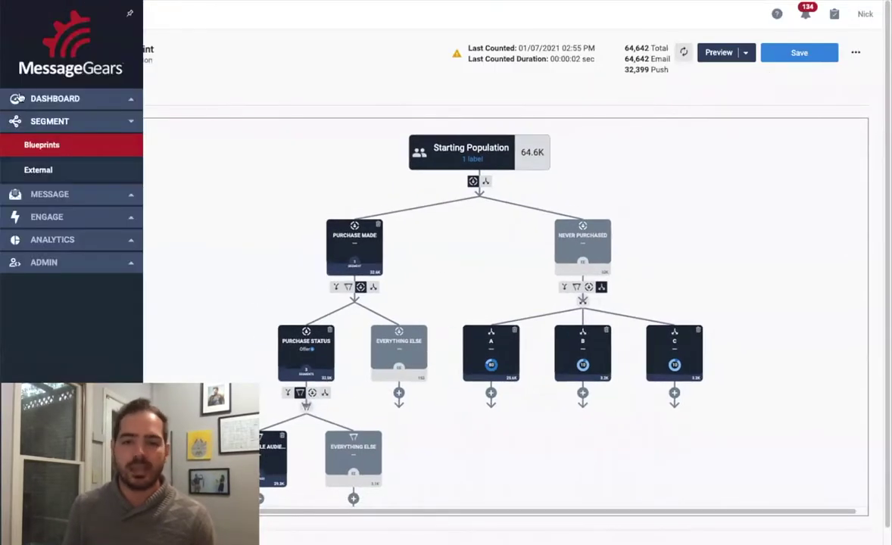
left_click(49, 172)
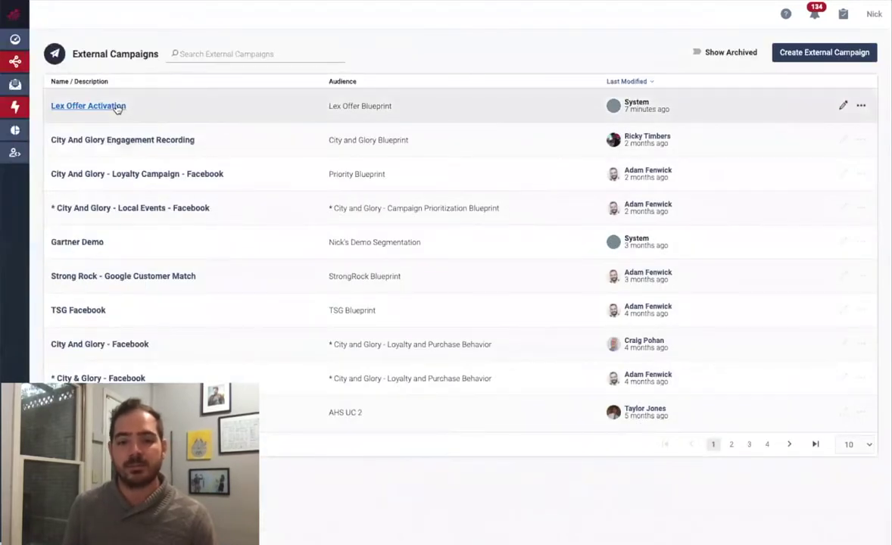
left_click(118, 107)
left_click(198, 89)
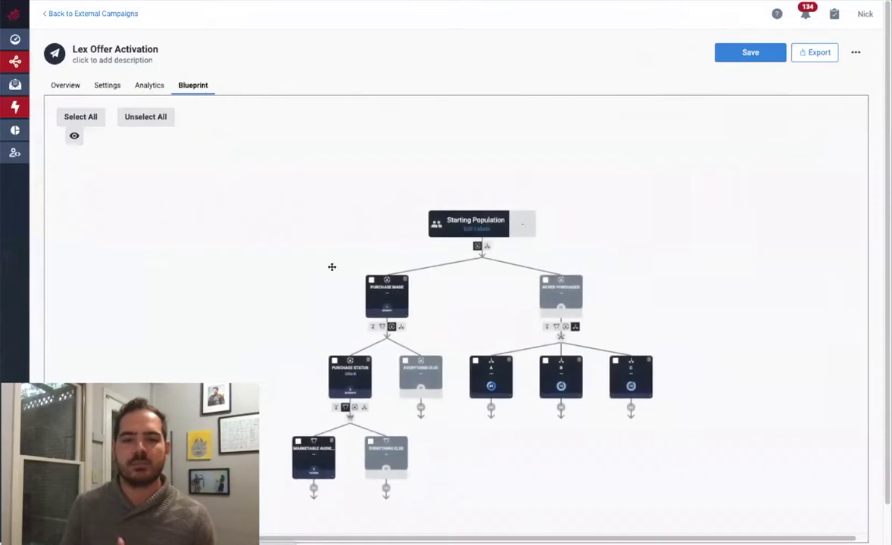
scroll(486, 294, "up", 5)
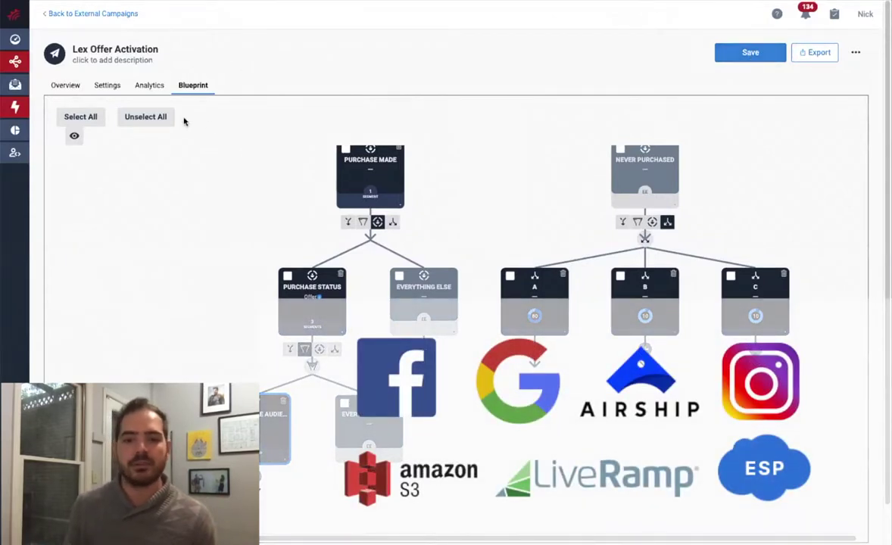
Step: Save the Lex Offer Activation campaign (Lex Offer Blueprint audience, Facebook destination) and return to its overview
left_click(112, 86)
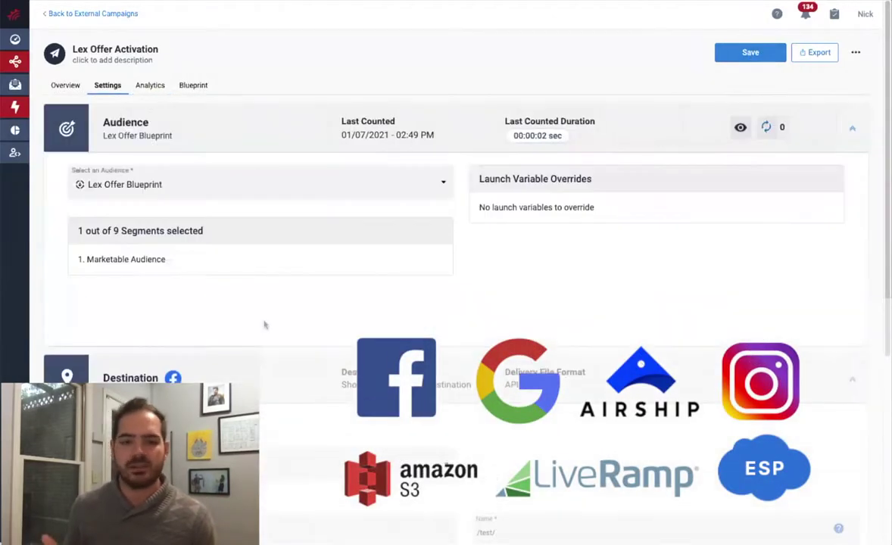
left_click(755, 53)
left_click(77, 84)
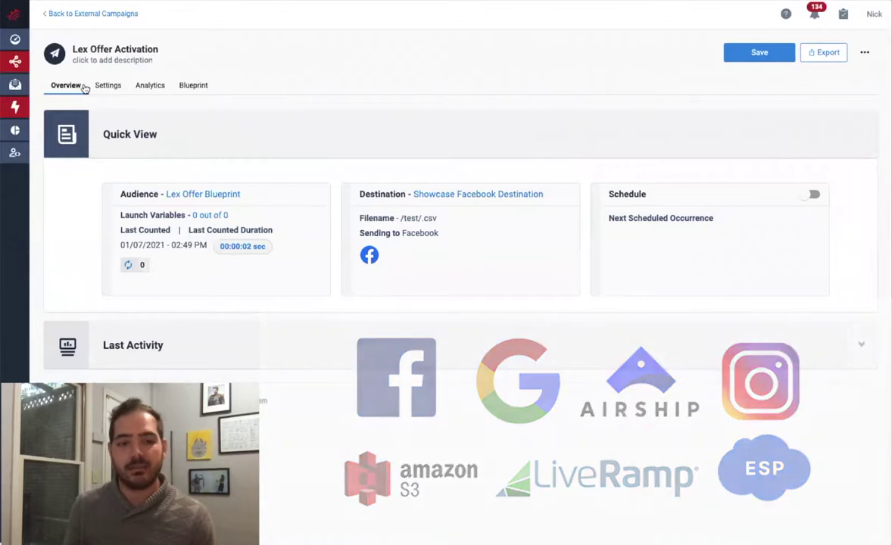